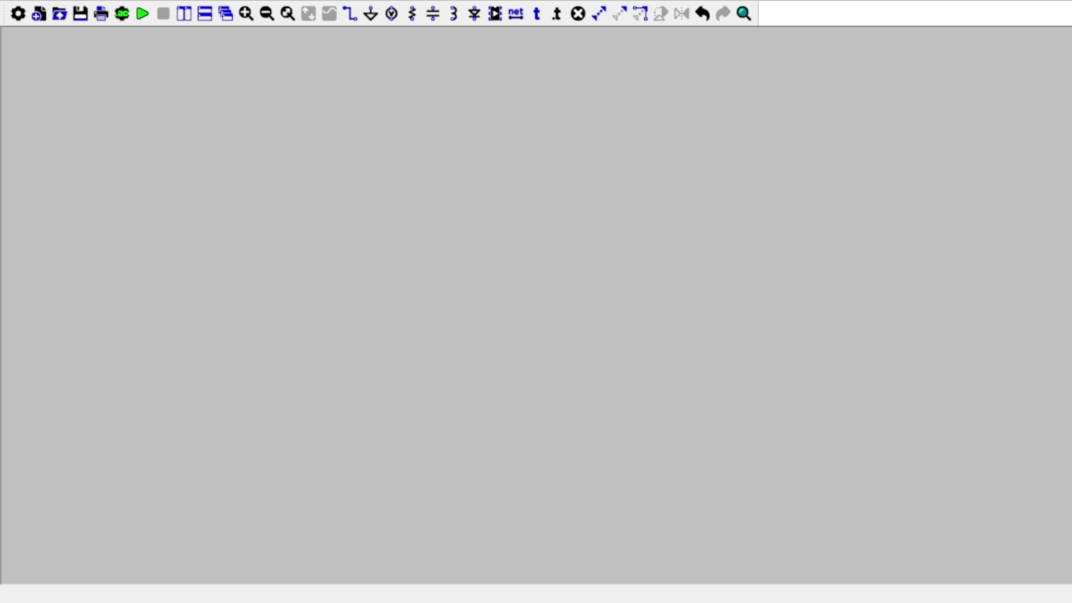
# - Place voltage source V1, ground its negative terminal, and run a wire right from its top
pyautogui.press('v')
pyautogui.click(301, 335)
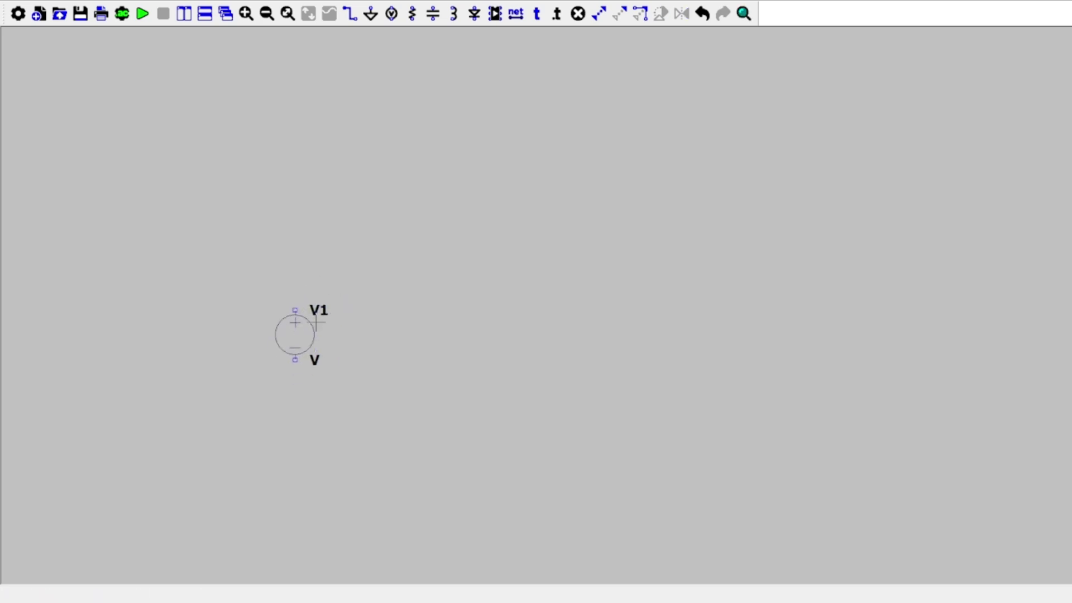
pyautogui.press('g')
pyautogui.click(294, 360)
pyautogui.press('Escape')
pyautogui.press('w')
pyautogui.click(295, 310)
pyautogui.click(375, 270)
pyautogui.press('Escape')
# - Add horizontal resistor R1 and capacitor C1 in series, with a wire extending well past C1
pyautogui.press('r')
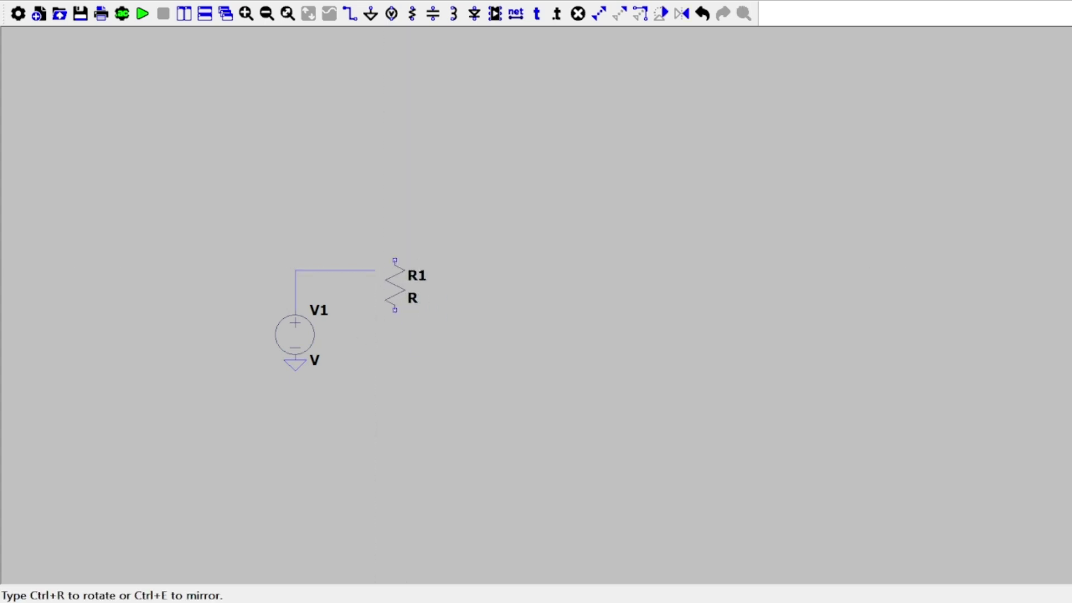
pyautogui.hotkey('ctrl', 'r')
pyautogui.click(400, 270)
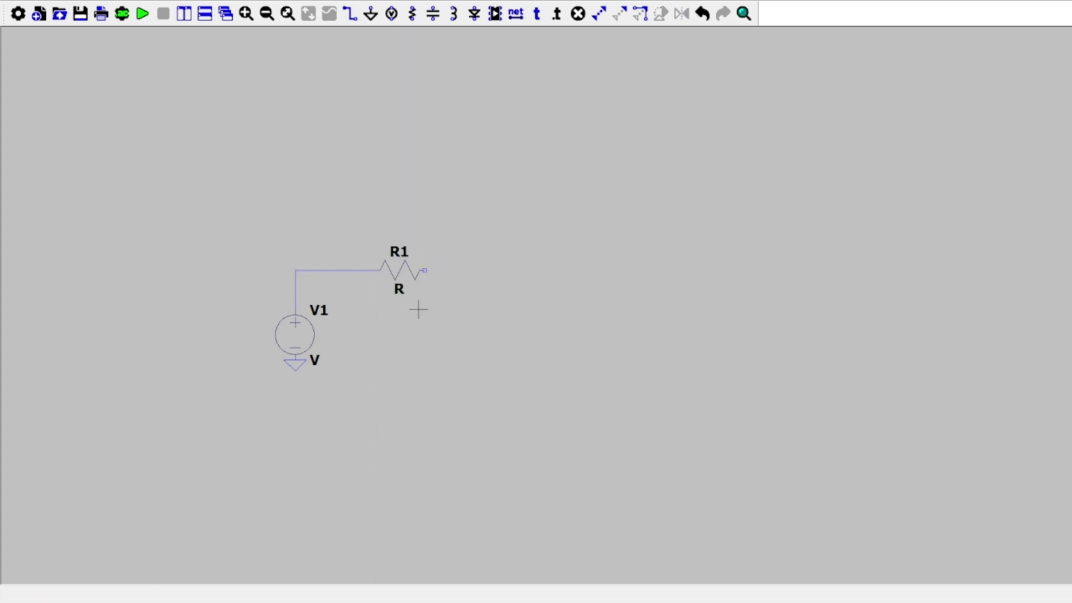
pyautogui.press('c')
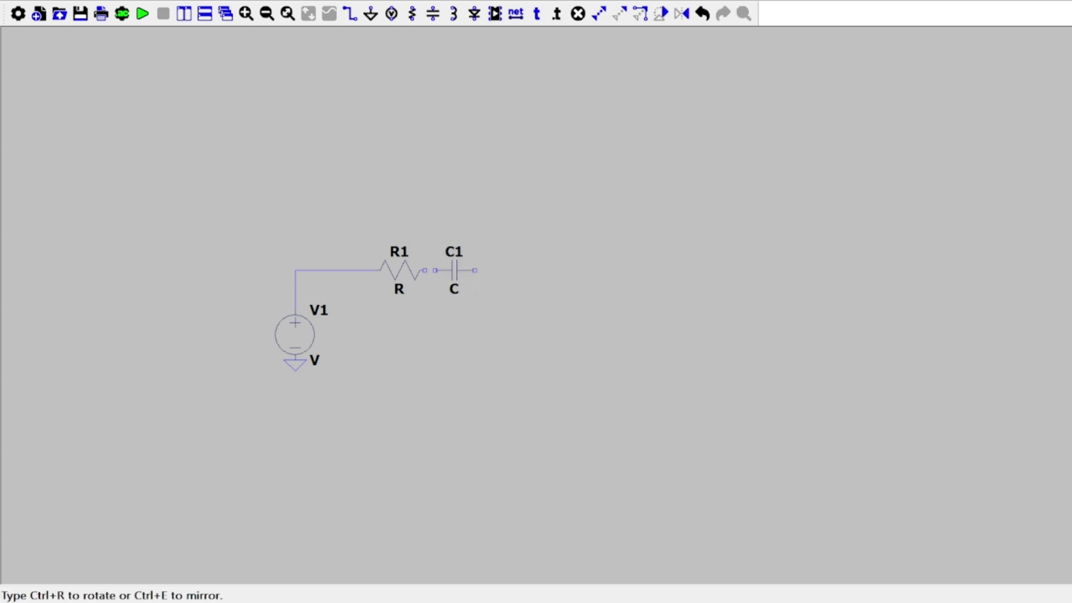
pyautogui.click(455, 270)
pyautogui.press('Escape')
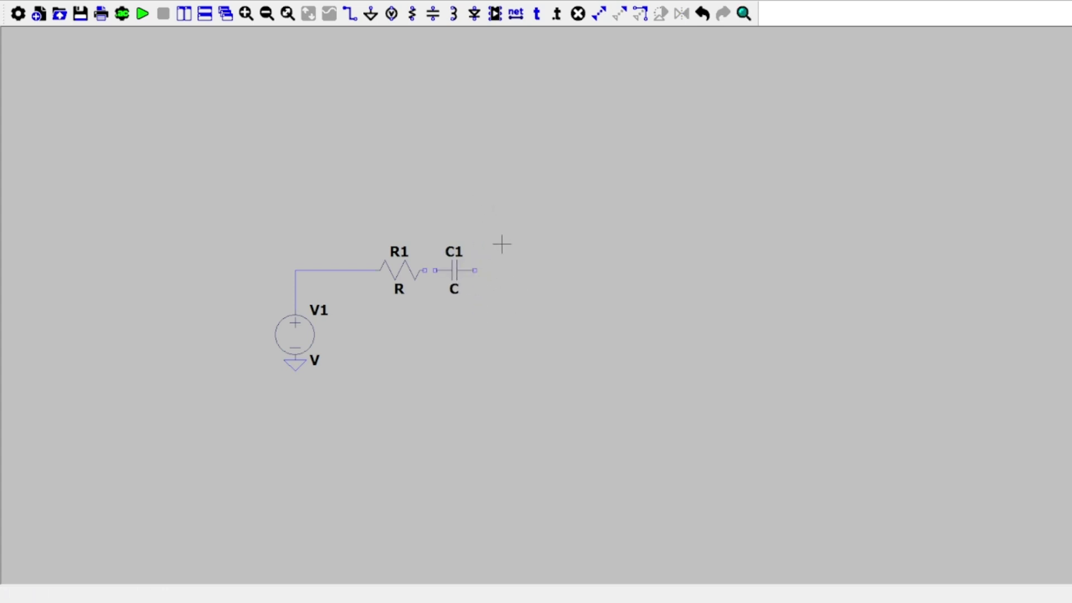
pyautogui.press('F3')
pyautogui.click(424, 270)
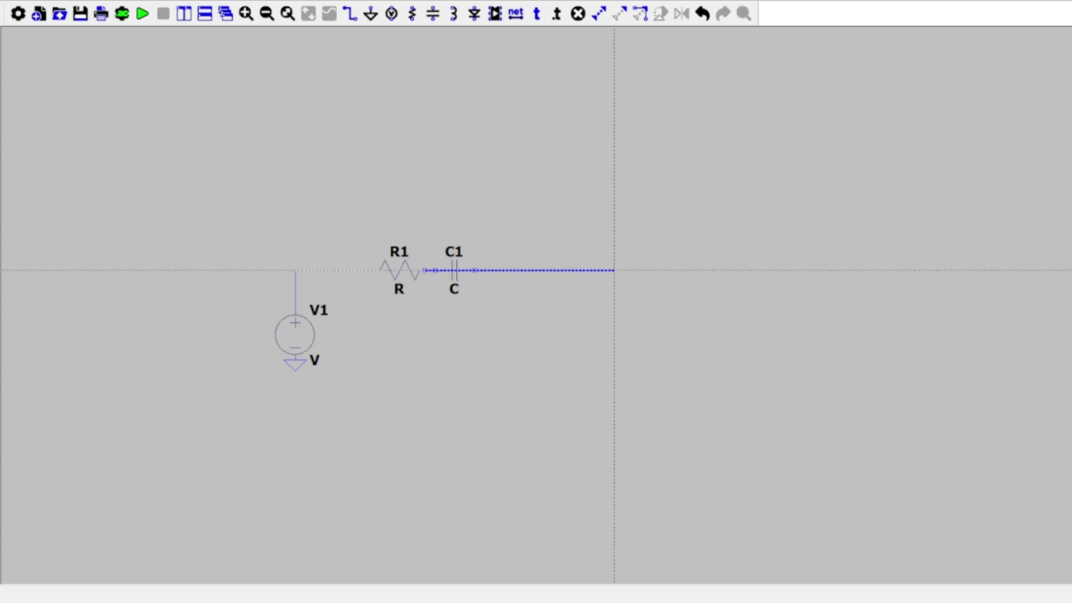
pyautogui.click(624, 270)
pyautogui.rightClick(624, 269)
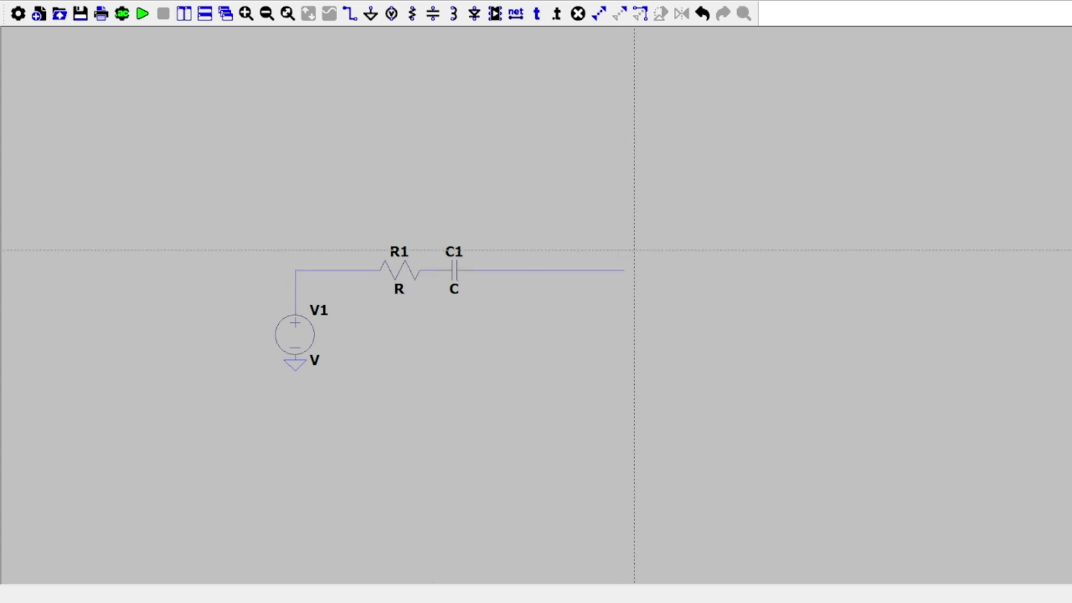
# - Place NMOS M1 with its gate on the wire end and set its model to 2N7002
pyautogui.rightClick(631, 250)
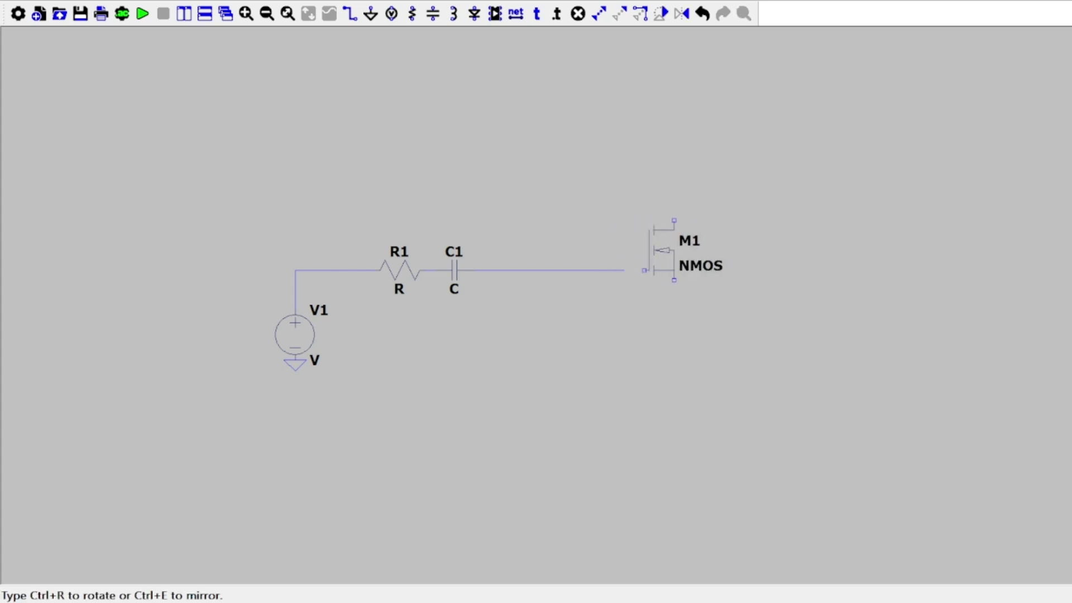
pyautogui.click(642, 250)
pyautogui.press('Escape')
pyautogui.rightClick(668, 248)
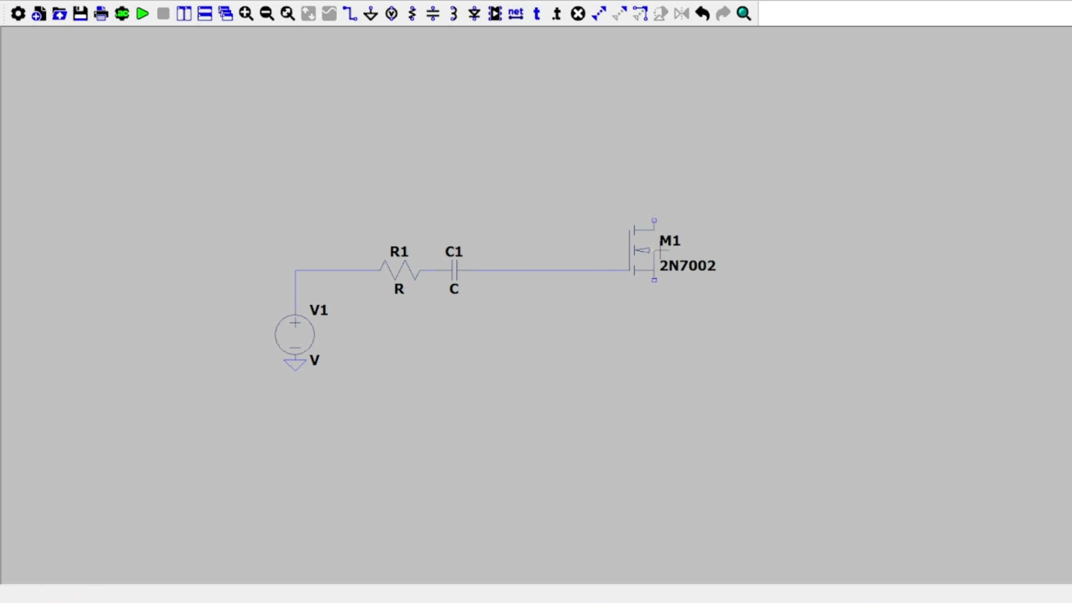
# - Wire M1's source downward and connect it to ground
pyautogui.click(654, 281)
pyautogui.click(654, 329)
pyautogui.rightClick(672, 329)
pyautogui.press('g')
pyautogui.click(655, 330)
pyautogui.rightClick(654, 330)
pyautogui.moveTo(696, 287); pyautogui.dragTo(675, 328)
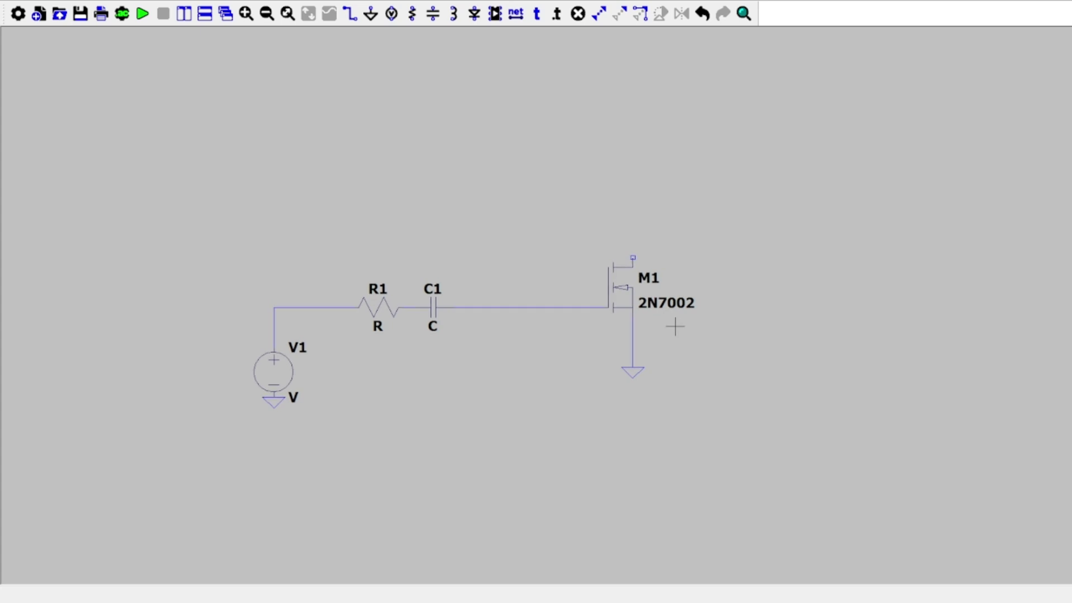
# - Run a wire up from M1's drain and add a resistor there renamed RD
pyautogui.press('F3')
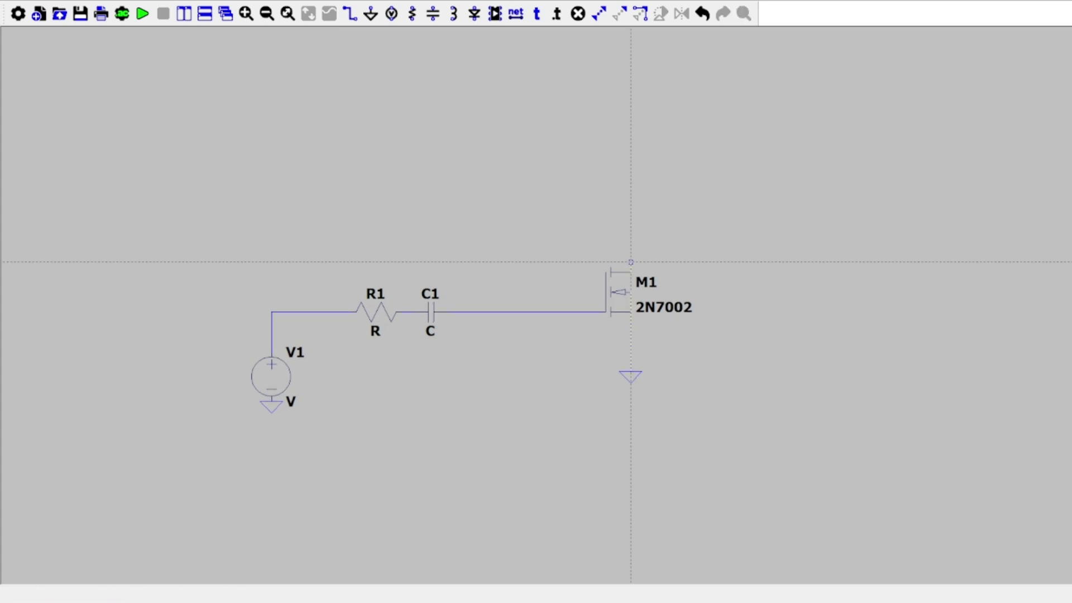
pyautogui.click(630, 261)
pyautogui.click(630, 203)
pyautogui.rightClick(630, 202)
pyautogui.moveTo(655, 199); pyautogui.dragTo(672, 248)
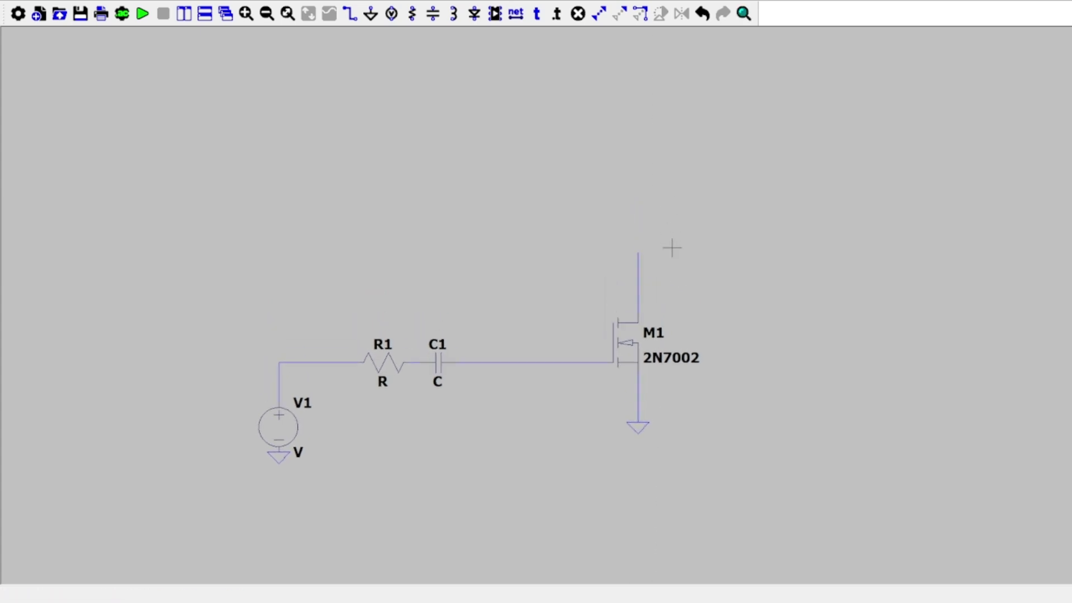
pyautogui.press('r')
pyautogui.press('Escape')
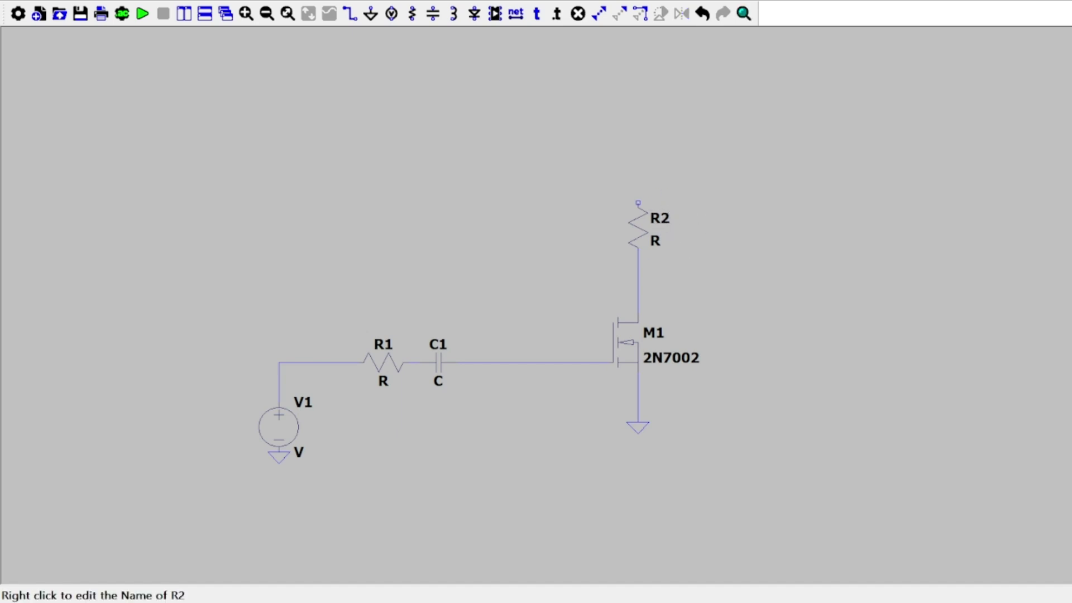
pyautogui.rightClick(660, 218)
pyautogui.write('RD')
pyautogui.press('Return')
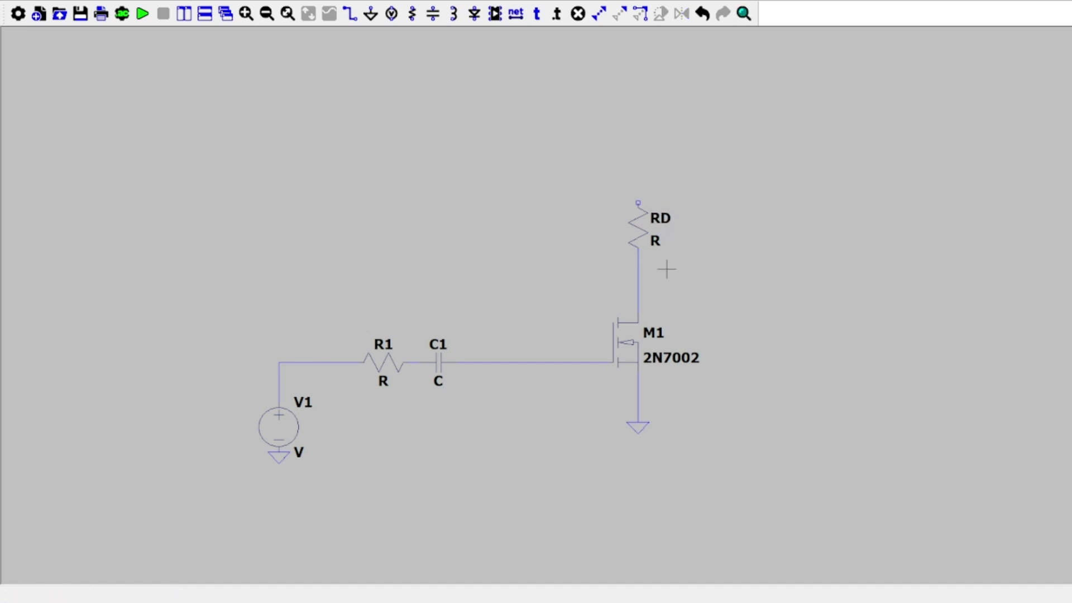
# - Wire the RD–M1 drain node to the right and label the wire end 'out'
pyautogui.press('F3')
pyautogui.click(637, 282)
pyautogui.click(798, 282)
pyautogui.press('Escape')
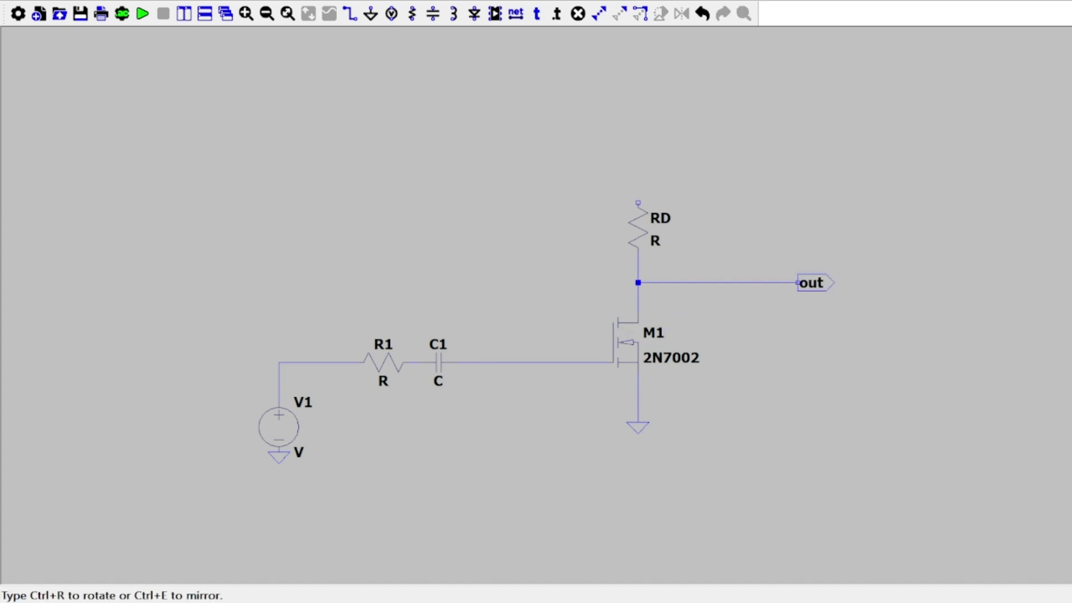
pyautogui.click(797, 282)
pyautogui.press('Escape')
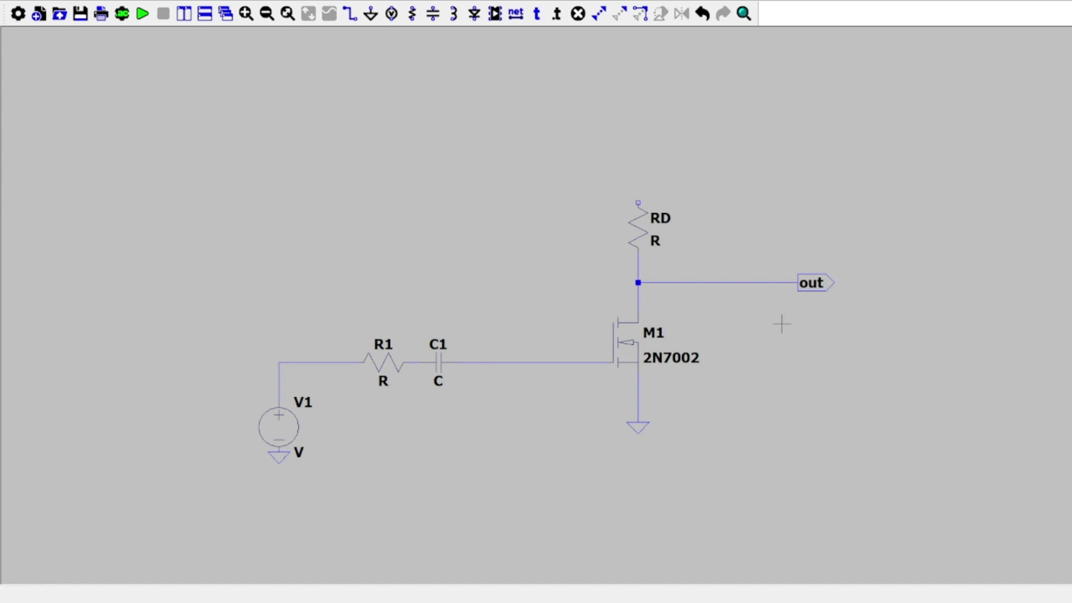
# - Add load resistor RL from the out net down to ground
pyautogui.press('r')
pyautogui.click(748, 323)
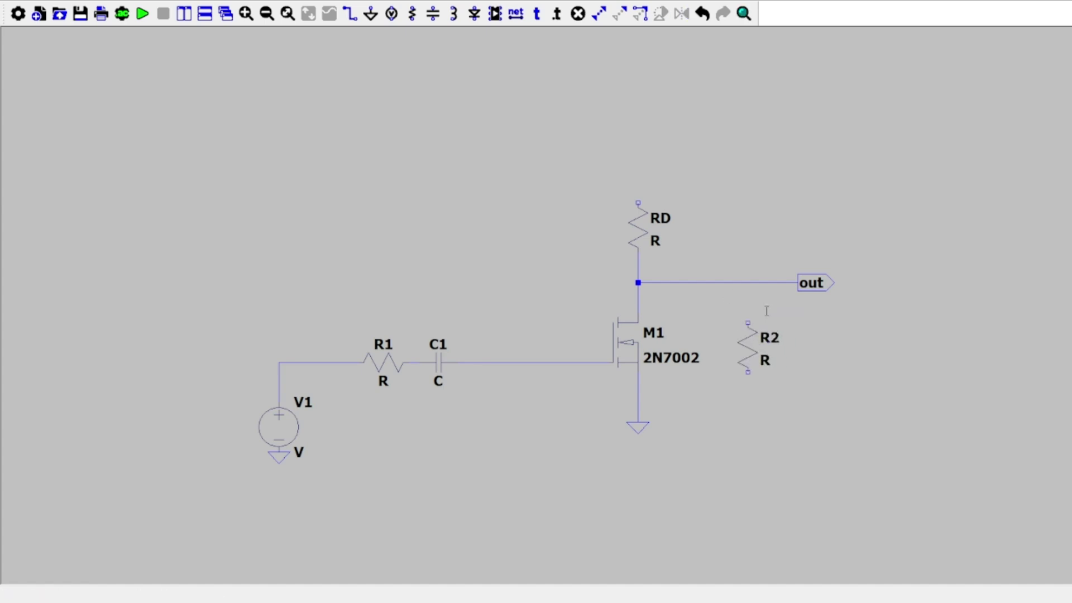
pyautogui.press('F3')
pyautogui.click(748, 282)
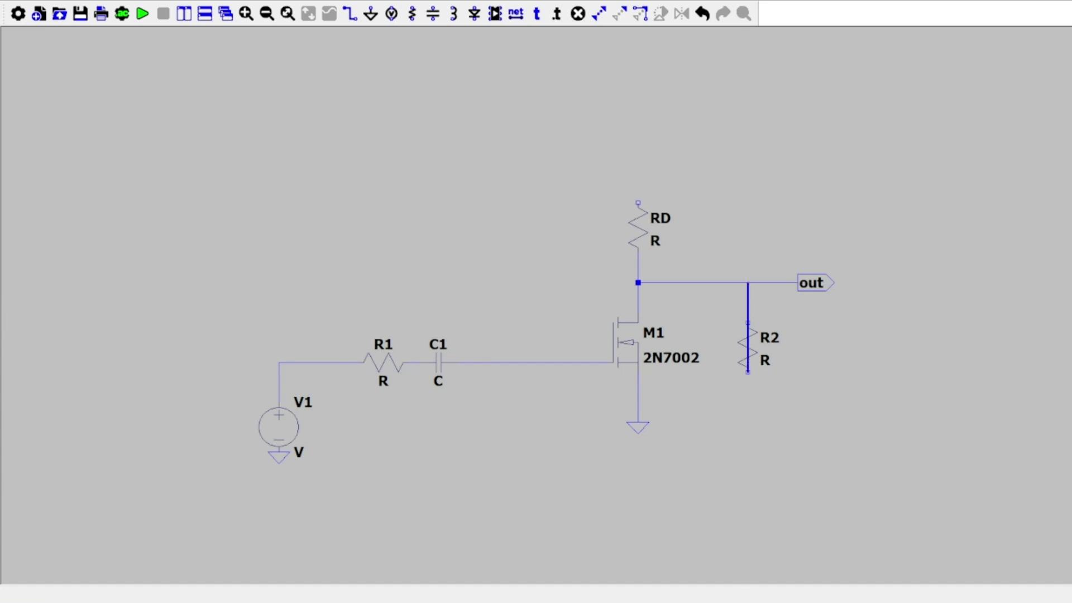
pyautogui.press('g')
pyautogui.click(748, 383)
pyautogui.press('Escape')
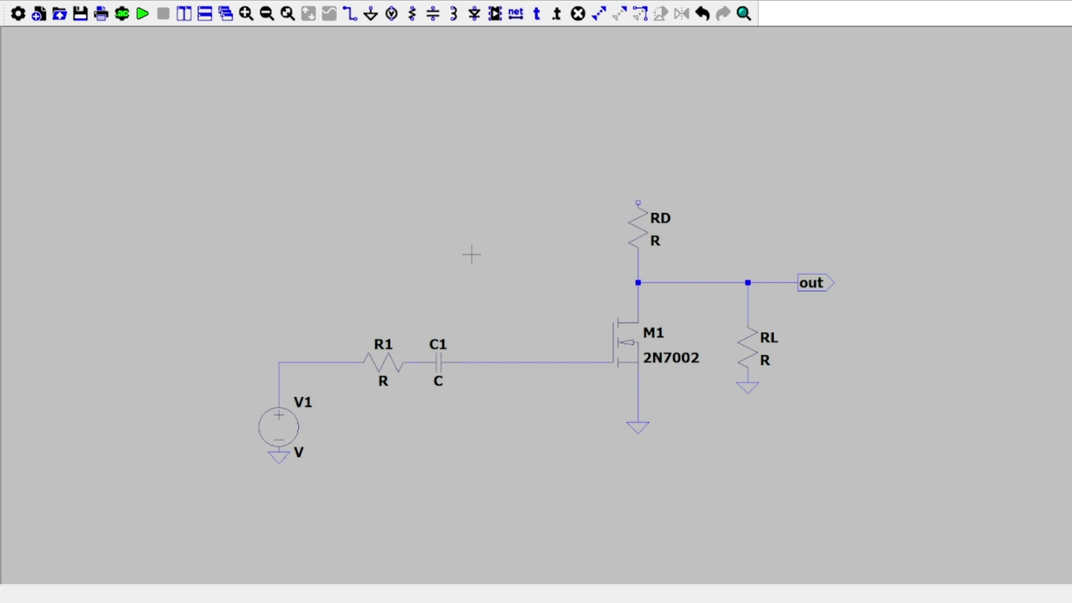
# - Place a second voltage source V2 above the input and ground its negative terminal
pyautogui.hotkey('ctrl', 'v')
pyautogui.click(286, 212)
pyautogui.press('Escape')
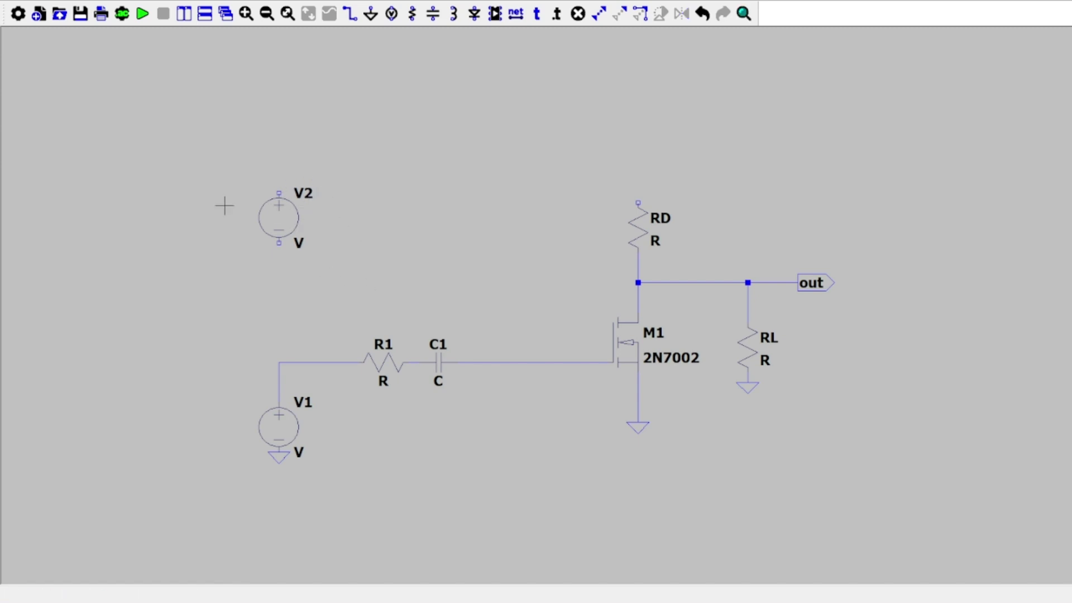
pyautogui.press('g')
pyautogui.click(278, 244)
pyautogui.press('Escape')
# - Set V2 to 10 V and wire its positive terminal across to the top of RD
pyautogui.rightClick(279, 226)
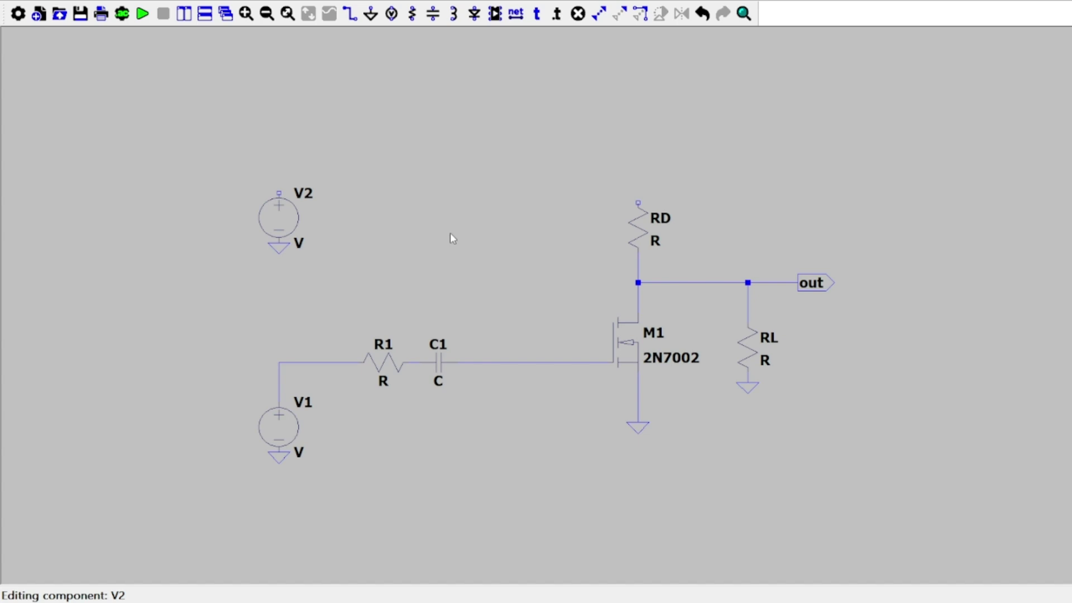
pyautogui.press('Return')
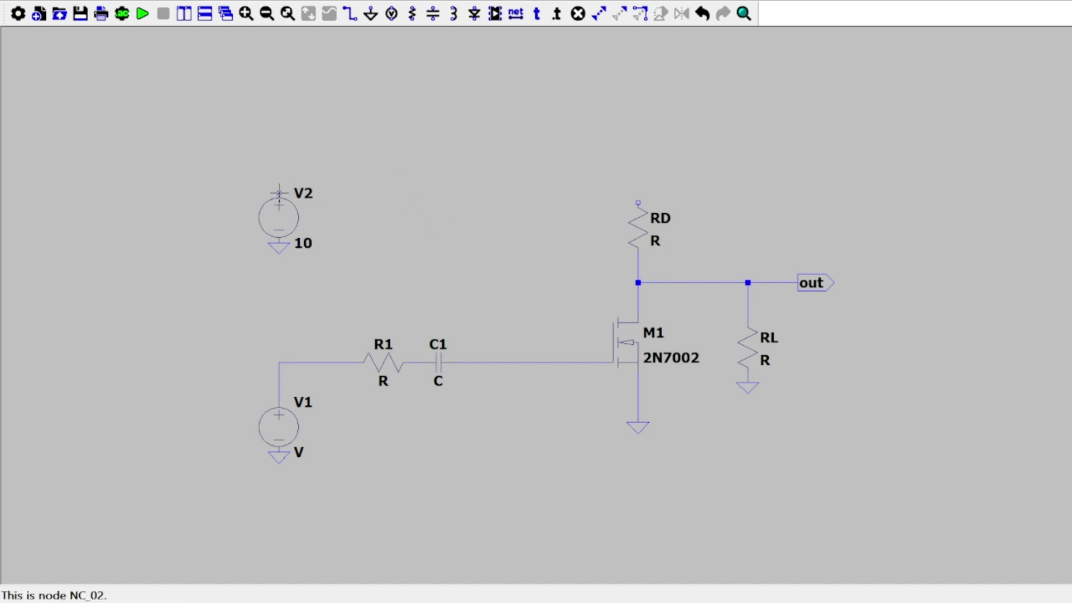
pyautogui.click(279, 193)
pyautogui.click(279, 163)
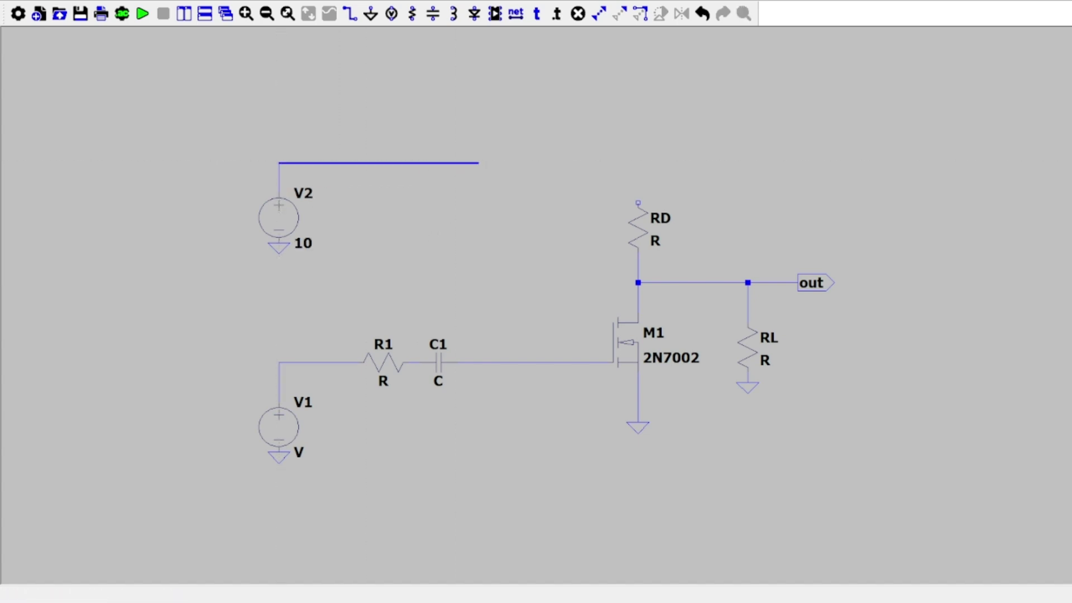
pyautogui.click(637, 162)
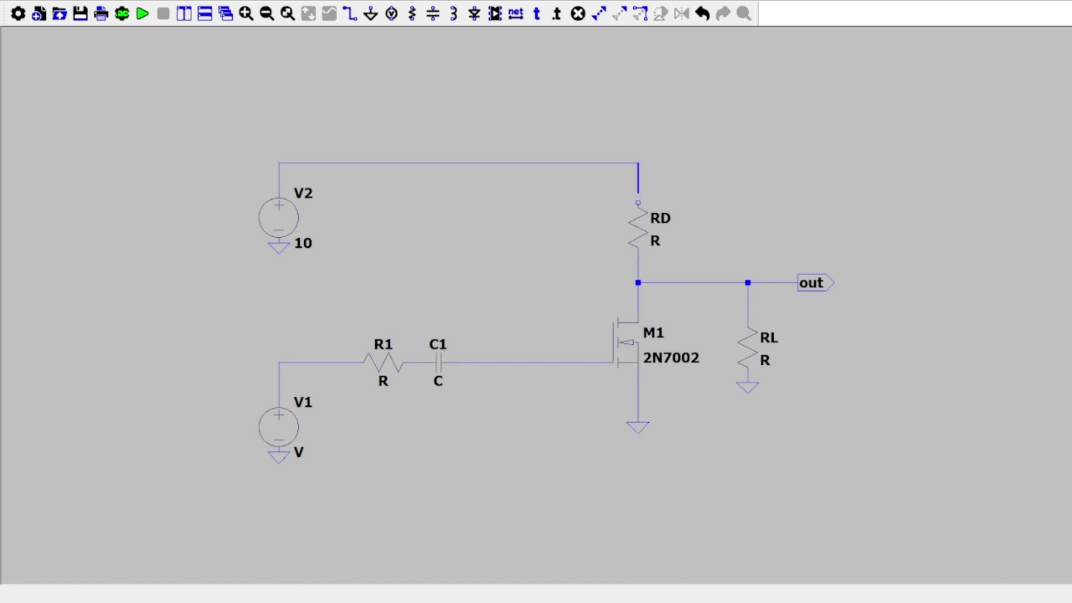
pyautogui.click(638, 202)
# - Place resistors R2 and R3 in a column, wire them from the supply line down, and ground R3
pyautogui.press('r')
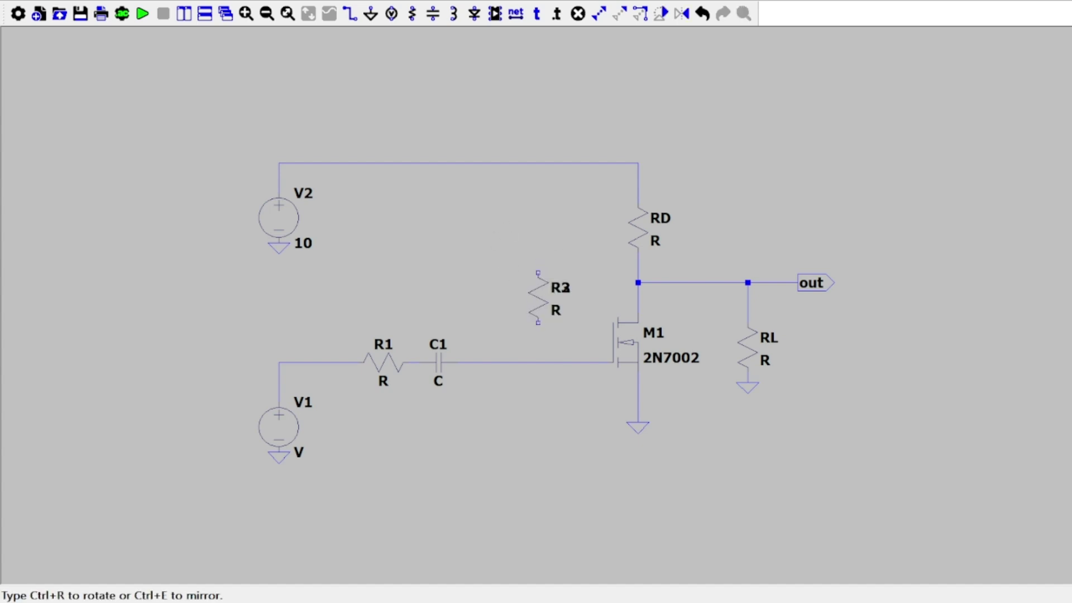
pyautogui.click(538, 402)
pyautogui.press('Escape')
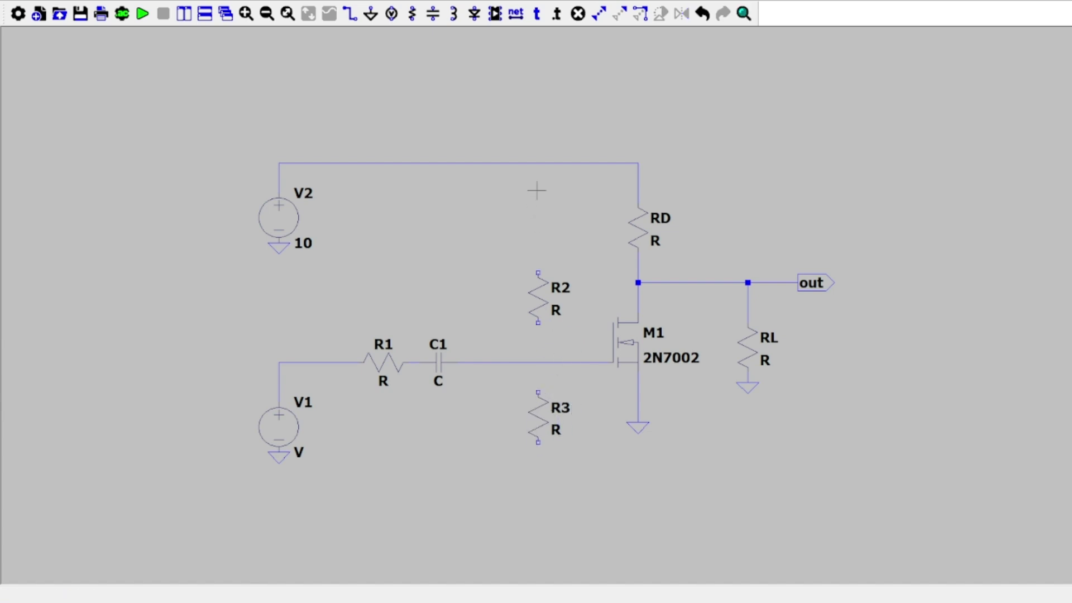
pyautogui.press('F3')
pyautogui.click(537, 163)
pyautogui.click(537, 463)
pyautogui.press('Escape')
pyautogui.press('g')
pyautogui.click(538, 462)
pyautogui.press('Escape')
pyautogui.press('F3')
pyautogui.press('Escape')
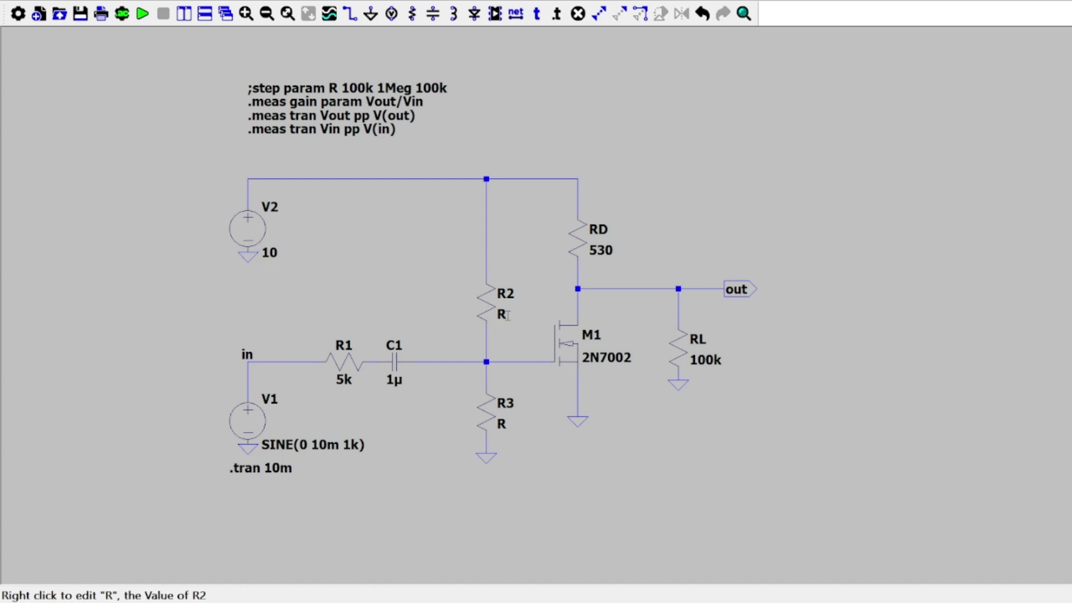
# - Enter 1Meg as the resistance of upper divider resistor R2
pyautogui.press('Return')
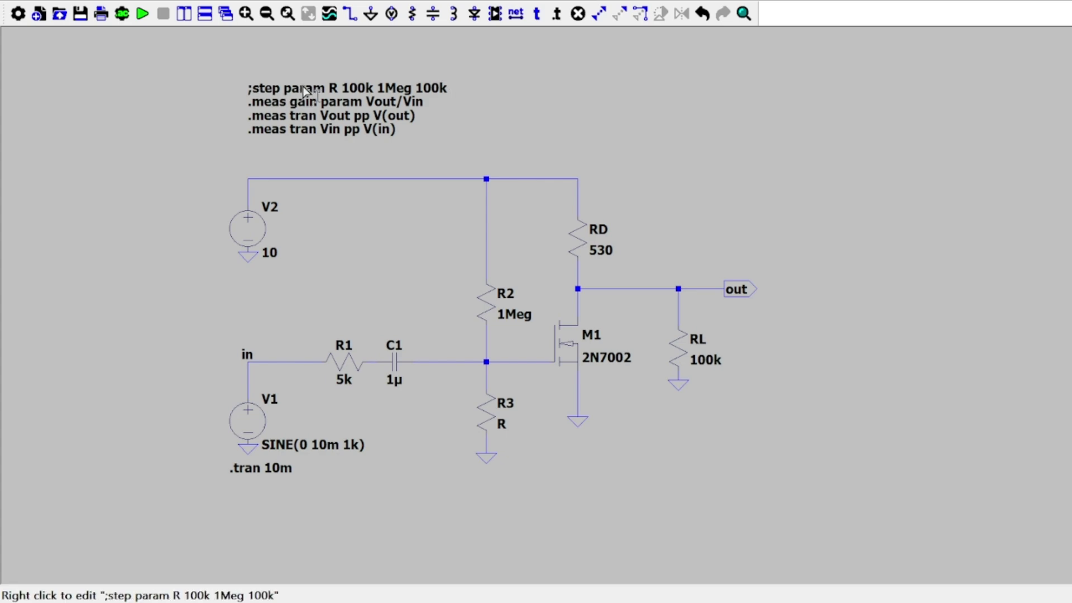
pyautogui.moveTo(488, 337)
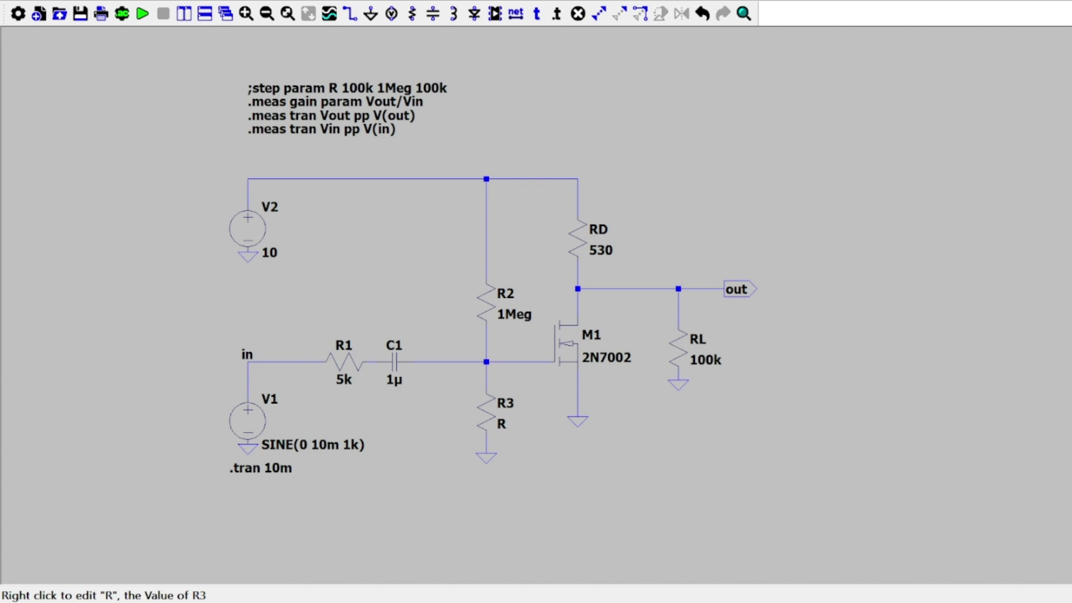
# - Replace R3's parameter R with the fixed resistance 246.5k
pyautogui.press('Return')
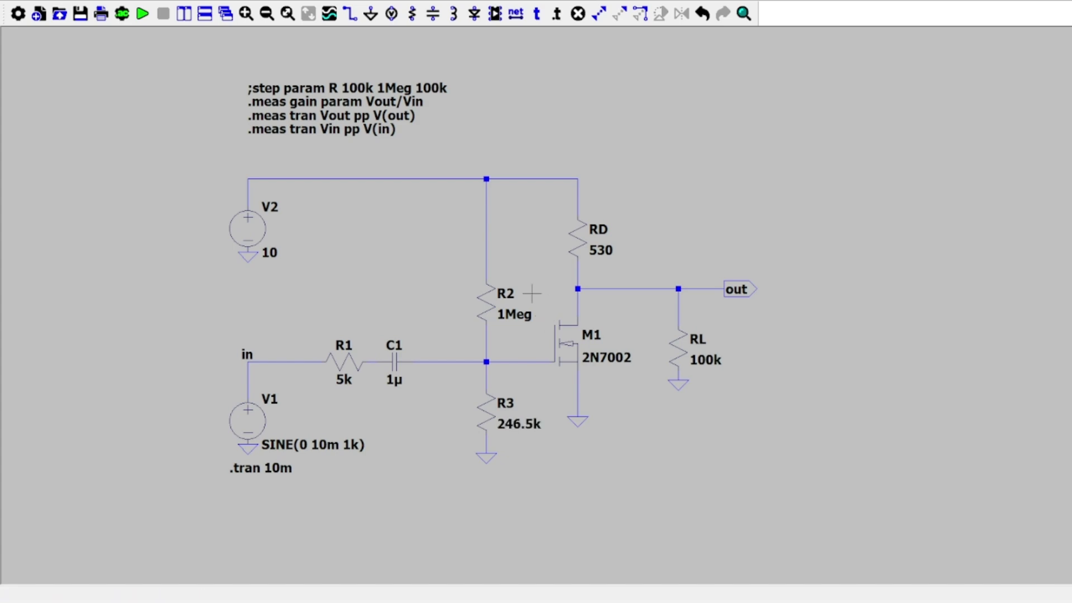
# - Run the transient simulation and plot V(out) and V(in)
pyautogui.click(142, 14)
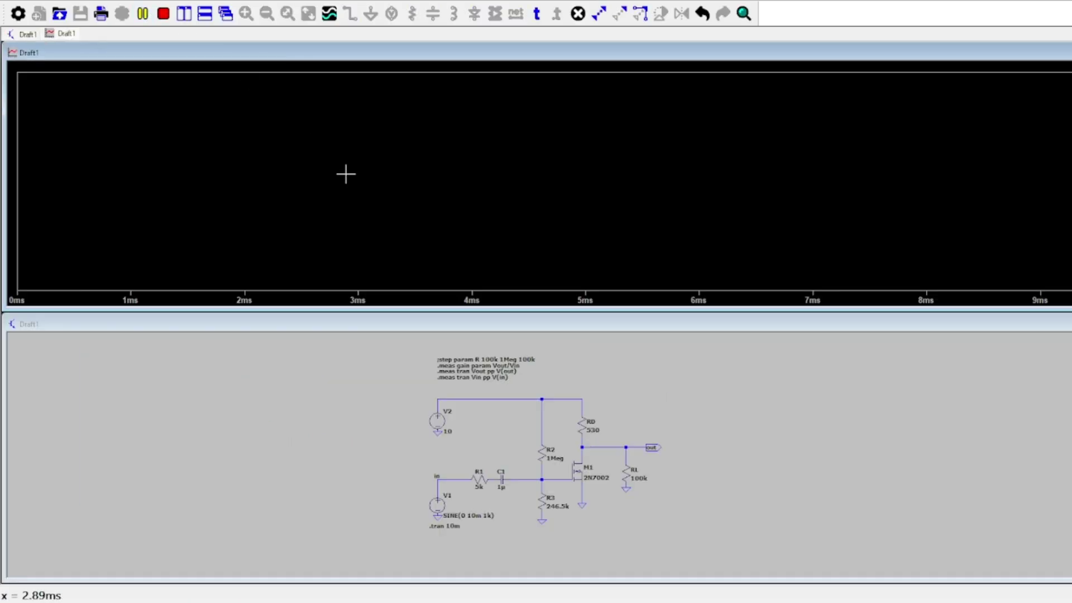
pyautogui.click(652, 446)
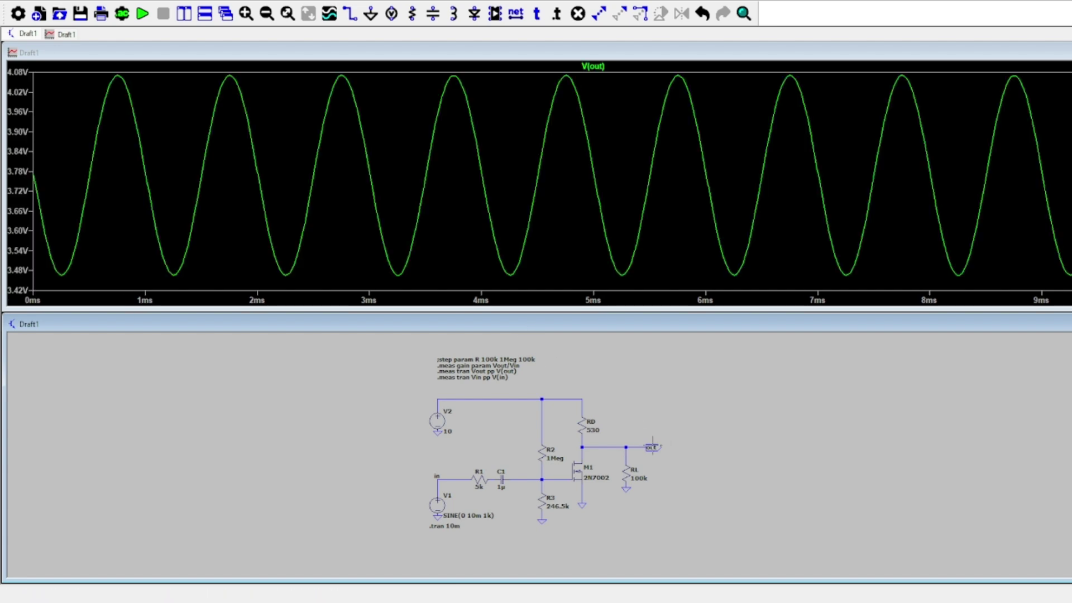
pyautogui.click(438, 476)
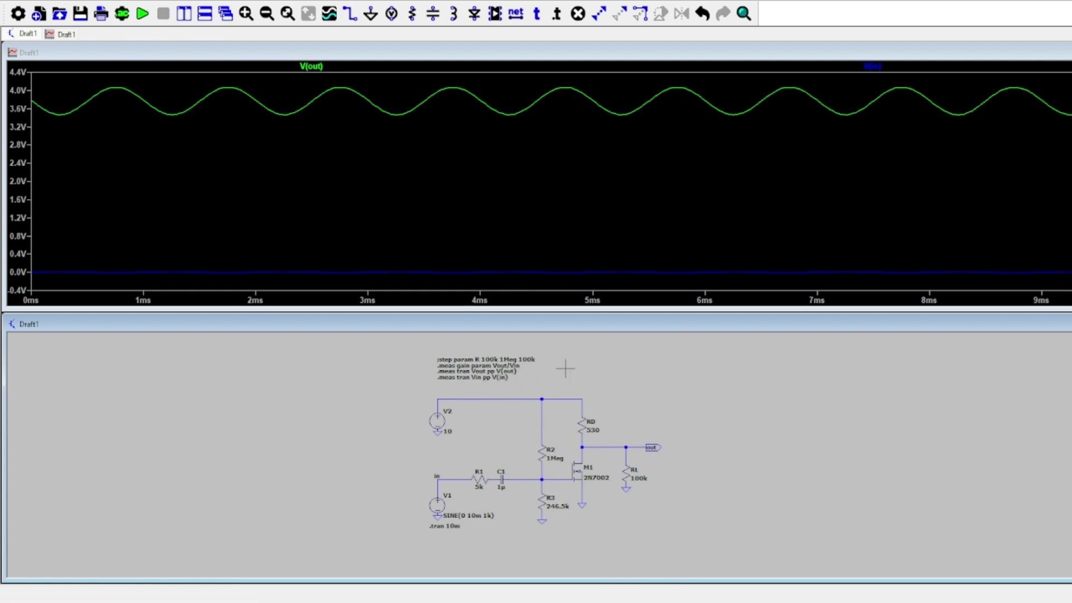
# - Pan and zoom the schematic pane to reposition the amplifier circuit
pyautogui.press('s')
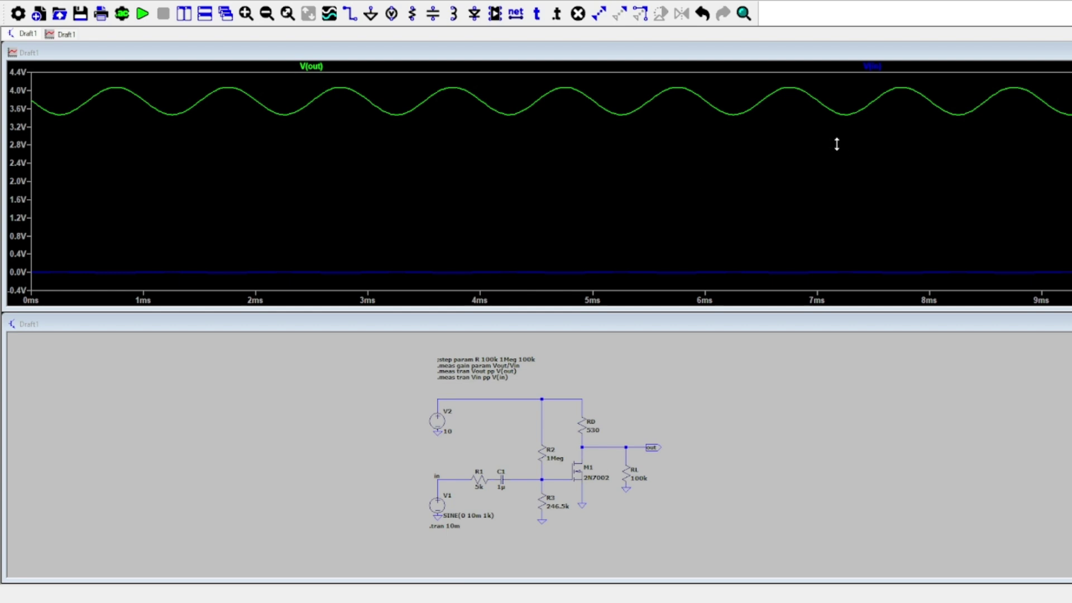
pyautogui.moveTo(625, 431); pyautogui.dragTo(609, 425)
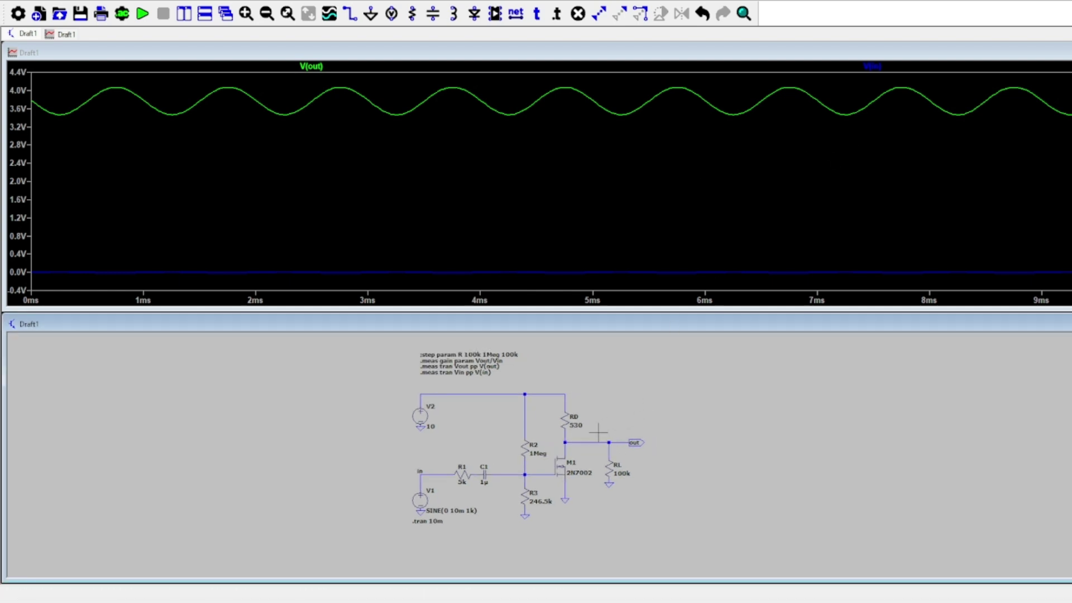
pyautogui.scroll(2, 592, 449)
pyautogui.moveTo(591, 422); pyautogui.dragTo(588, 422)
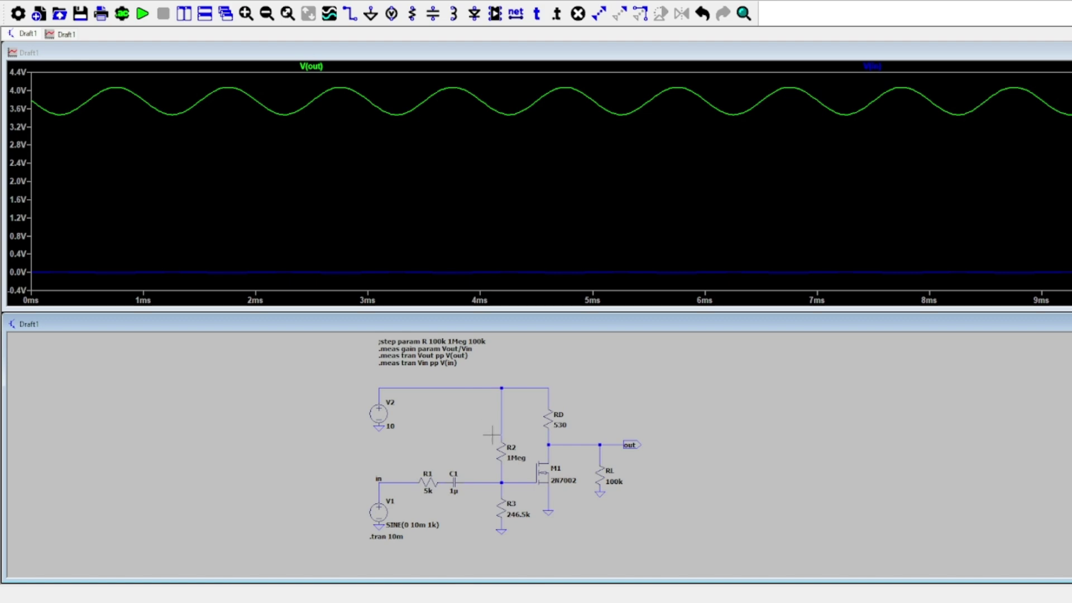
pyautogui.moveTo(519, 437); pyautogui.dragTo(513, 424)
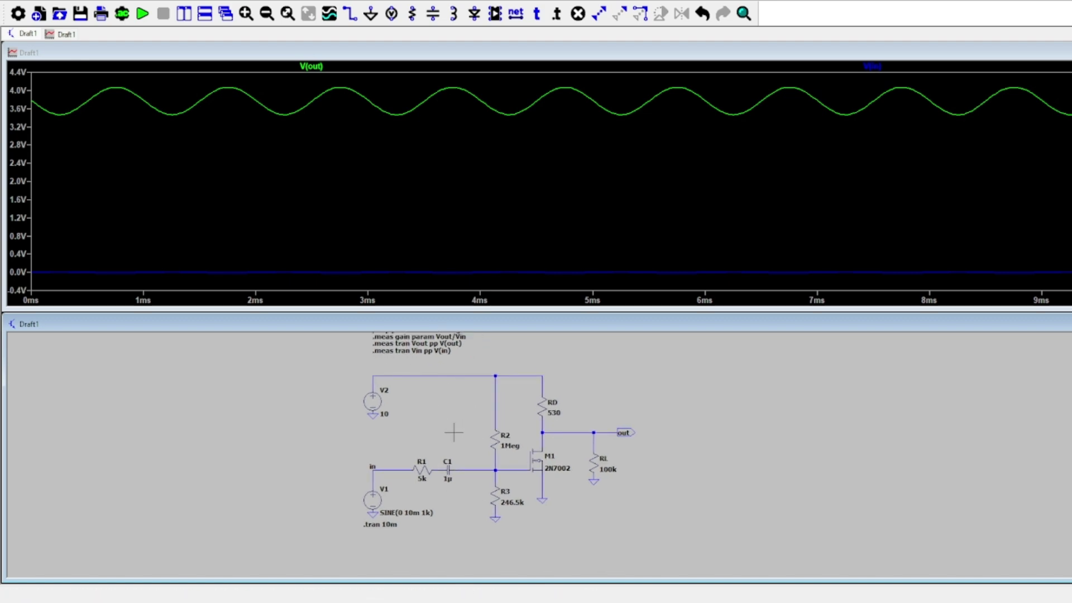